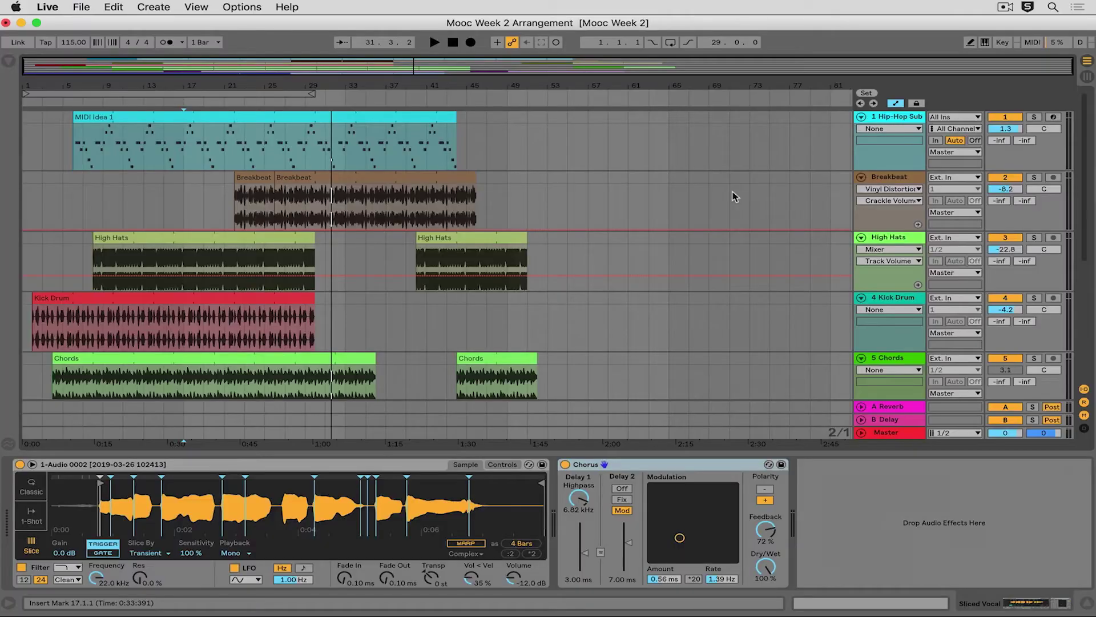
Check the controller in the Link/MIDI preferences, then switch on MIDI Map Mode
{"action": "left_click", "coordinate": [48, 7]}
{"action": "left_click", "coordinate": [56, 45]}
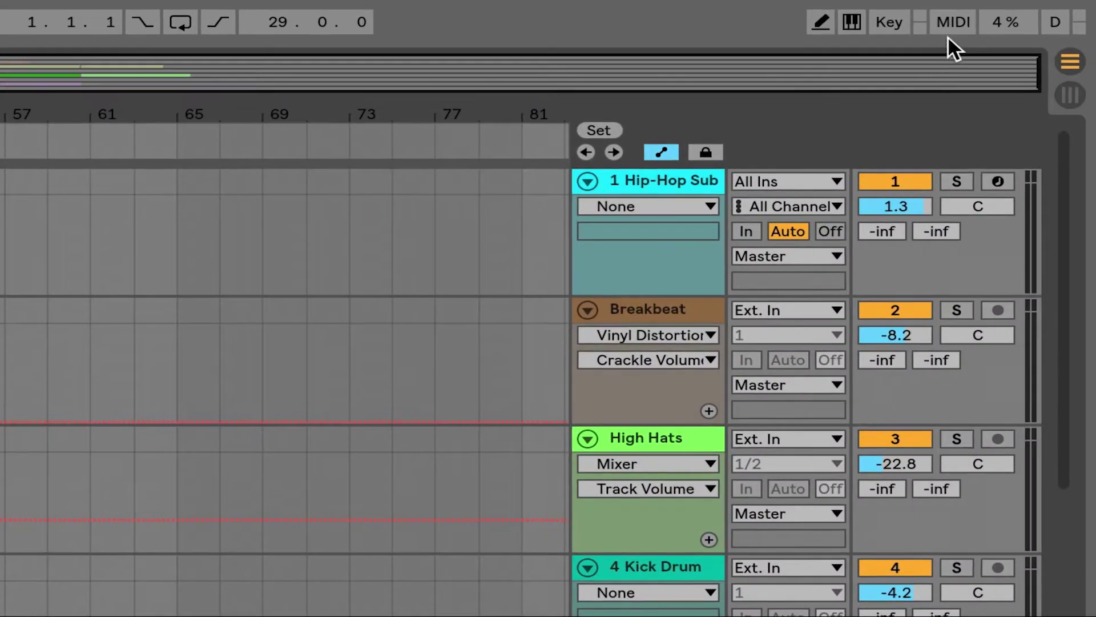
{"action": "left_click", "coordinate": [951, 23]}
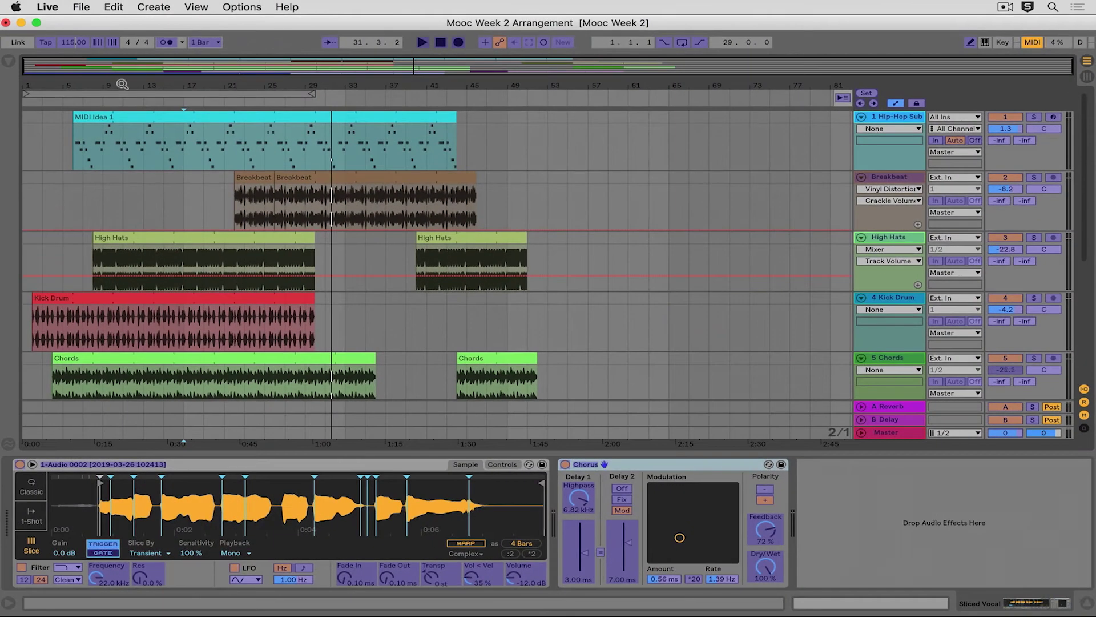
Map Breakbeat's Vinyl Distortion Crackle Volume to CC 7, channel 1, range 0.00–1.00, then exit mapping
{"action": "left_click", "coordinate": [8, 61]}
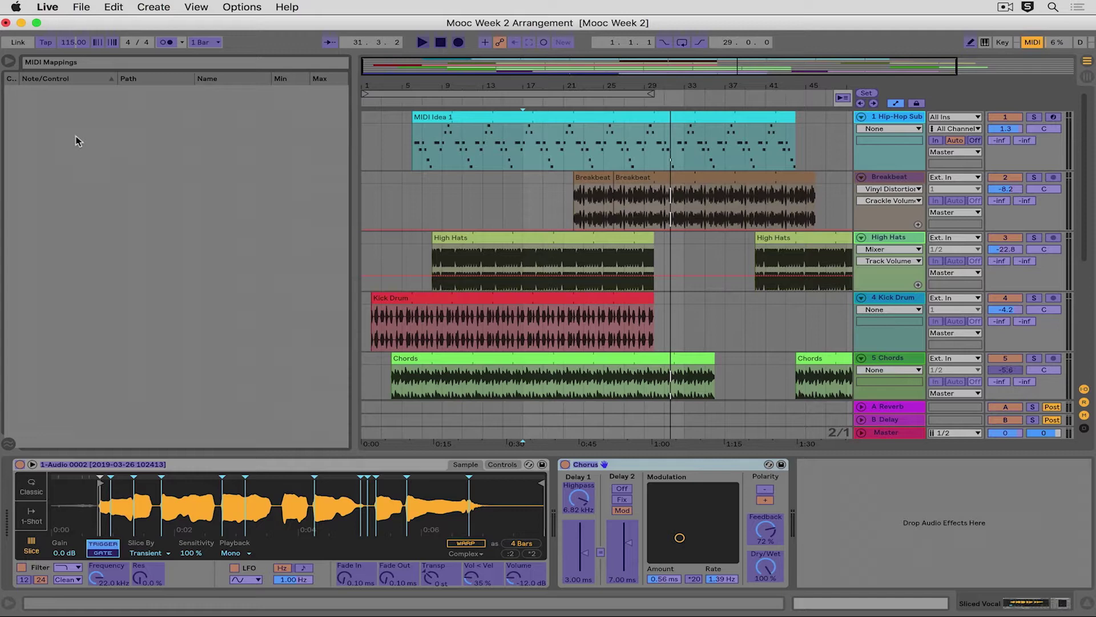
{"action": "left_click", "coordinate": [883, 181]}
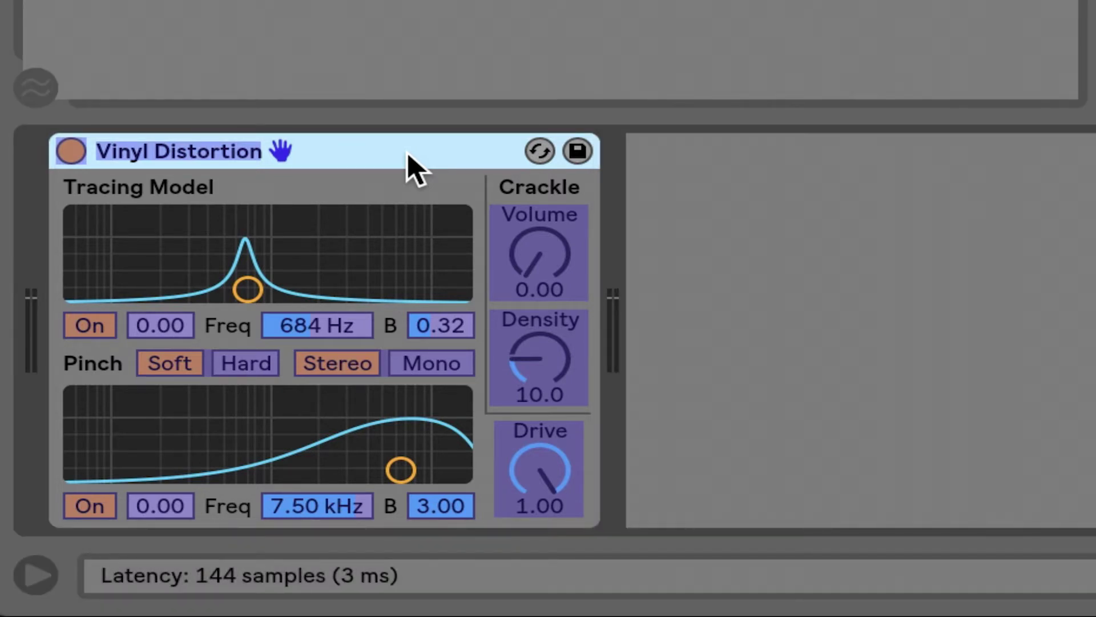
{"action": "left_click", "coordinate": [578, 259]}
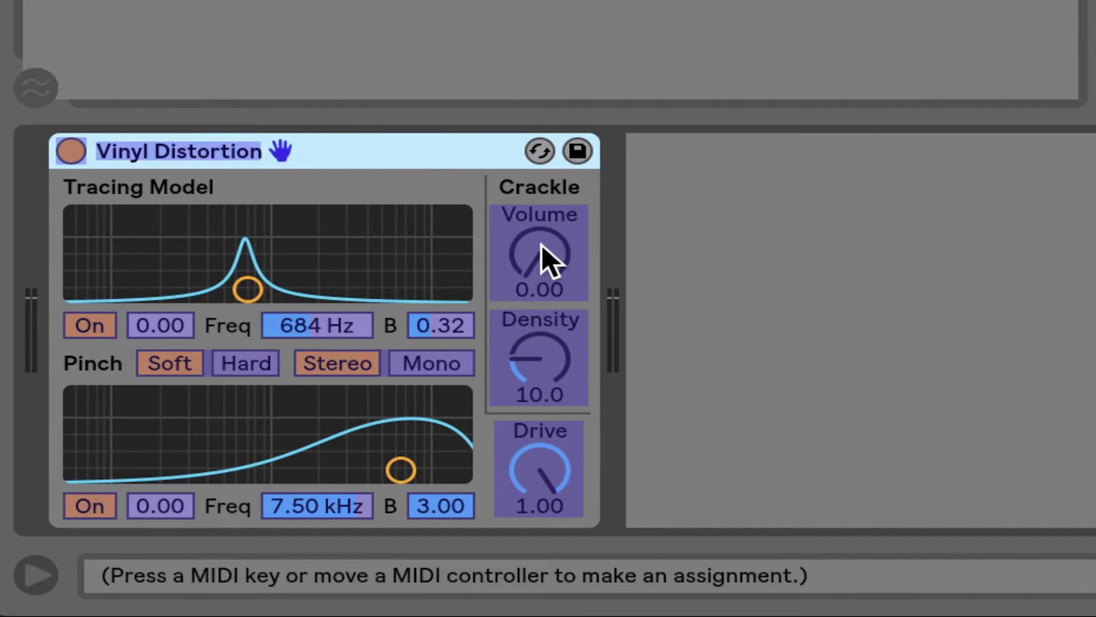
{"action": "left_click", "coordinate": [545, 260]}
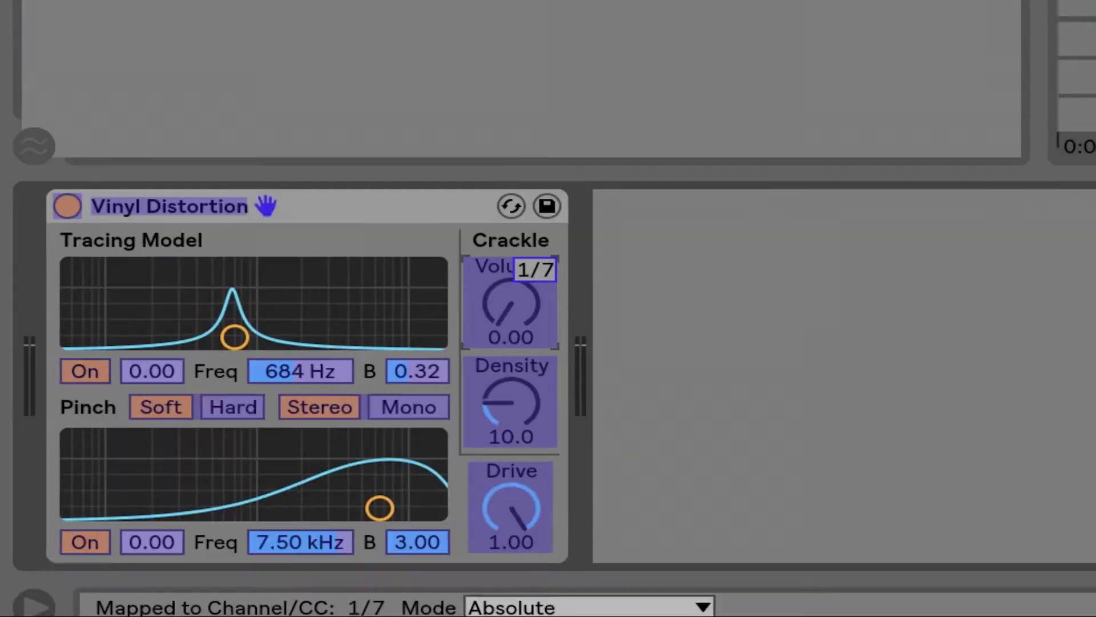
{"action": "key", "text": "ctrl+m"}
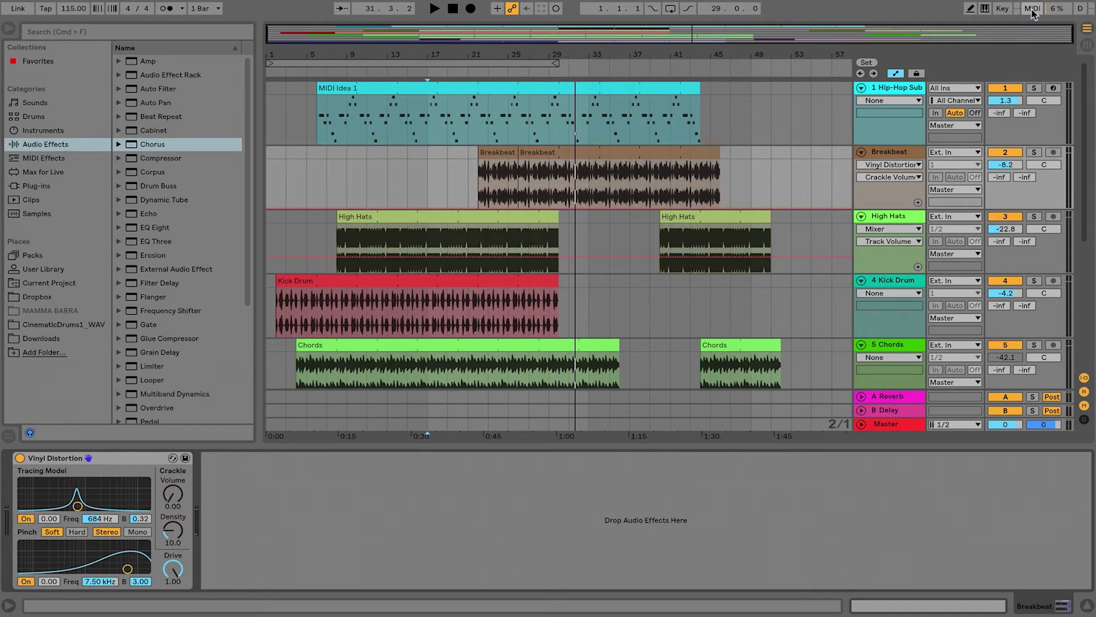
Set the CC 7 Crackle Volume mapping to Min 0.00 and Max 0.66
{"action": "left_click", "coordinate": [1033, 8]}
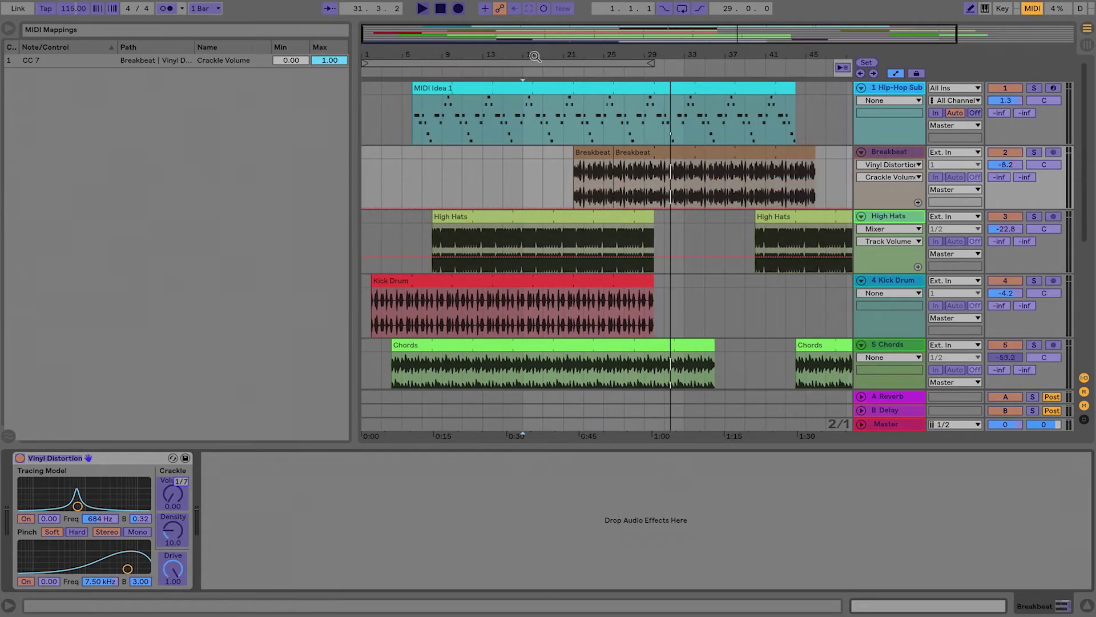
{"action": "left_click_drag", "start_coordinate": [298, 60], "coordinate": [298, 24]}
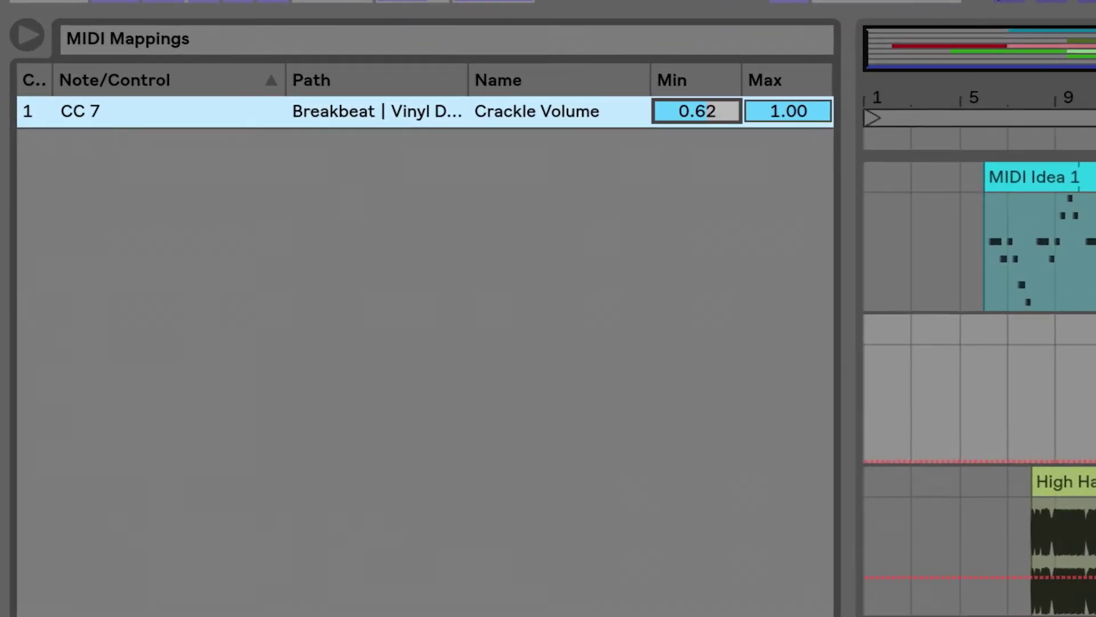
{"action": "left_click_drag", "start_coordinate": [697, 111], "coordinate": [700, 112]}
{"action": "left_click_drag", "start_coordinate": [773, 114], "coordinate": [786, 113]}
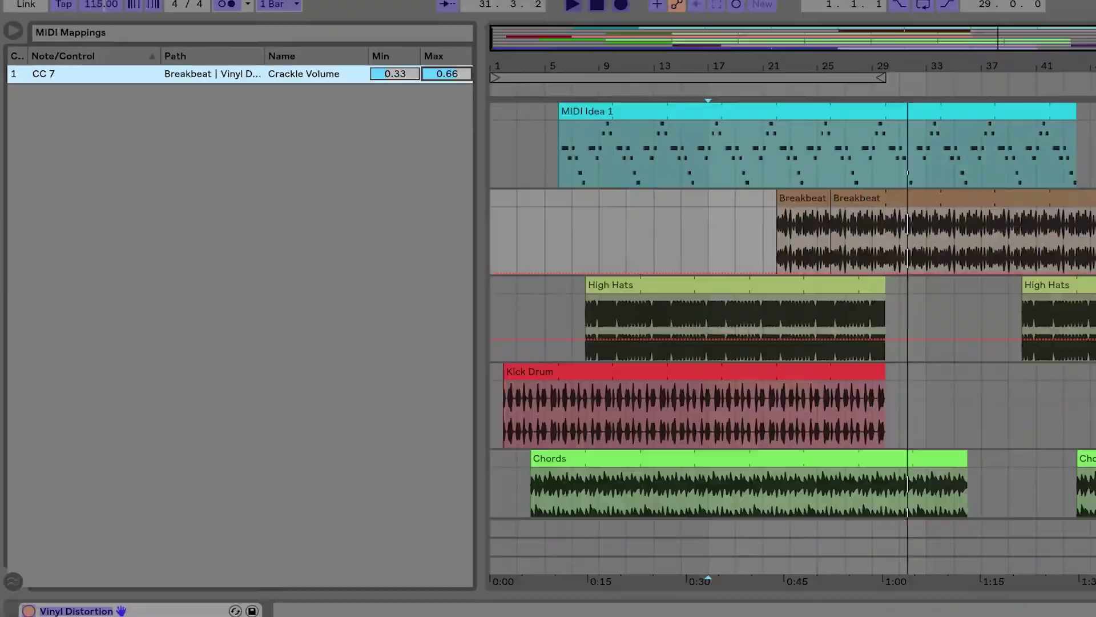
{"action": "left_click", "coordinate": [1032, 8]}
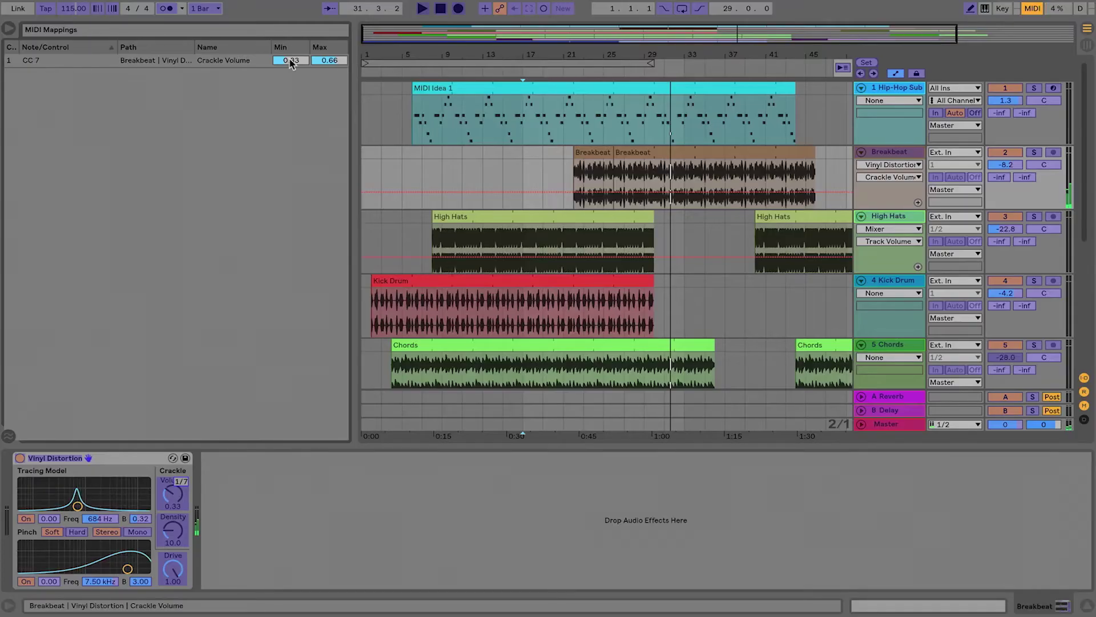
{"action": "left_click_drag", "start_coordinate": [290, 60], "coordinate": [291, 91]}
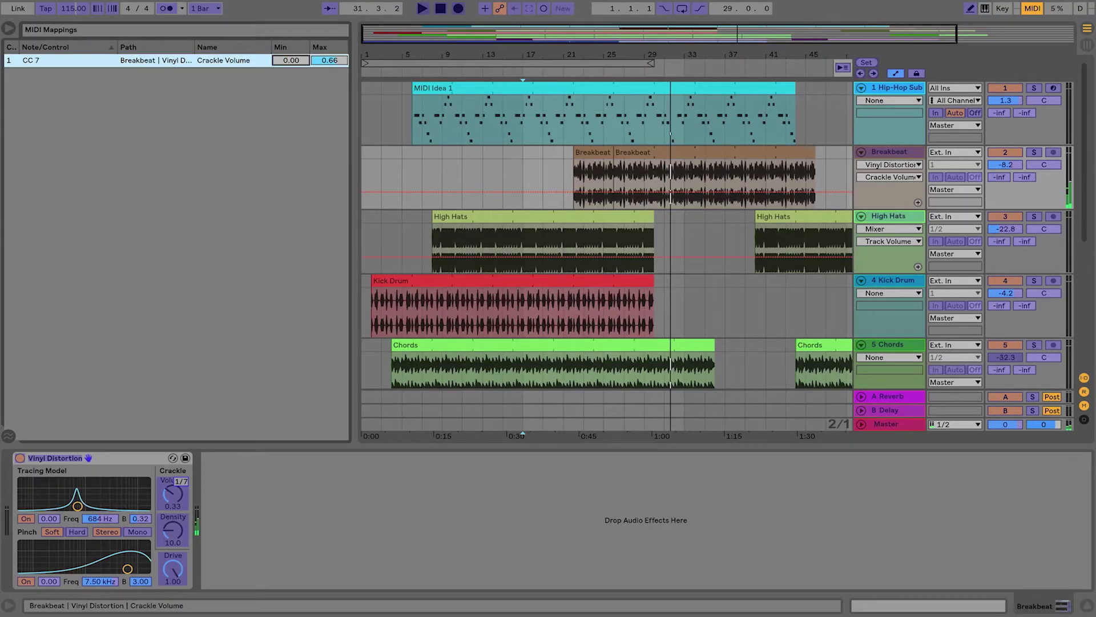
{"action": "left_click", "coordinate": [169, 505]}
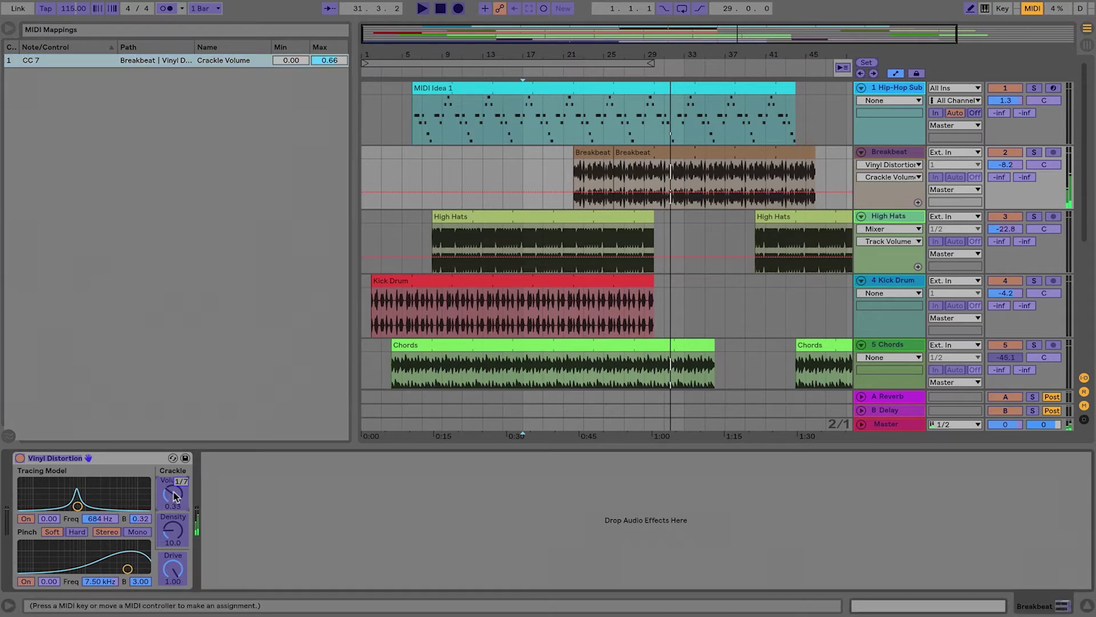
{"action": "left_click", "coordinate": [1033, 9]}
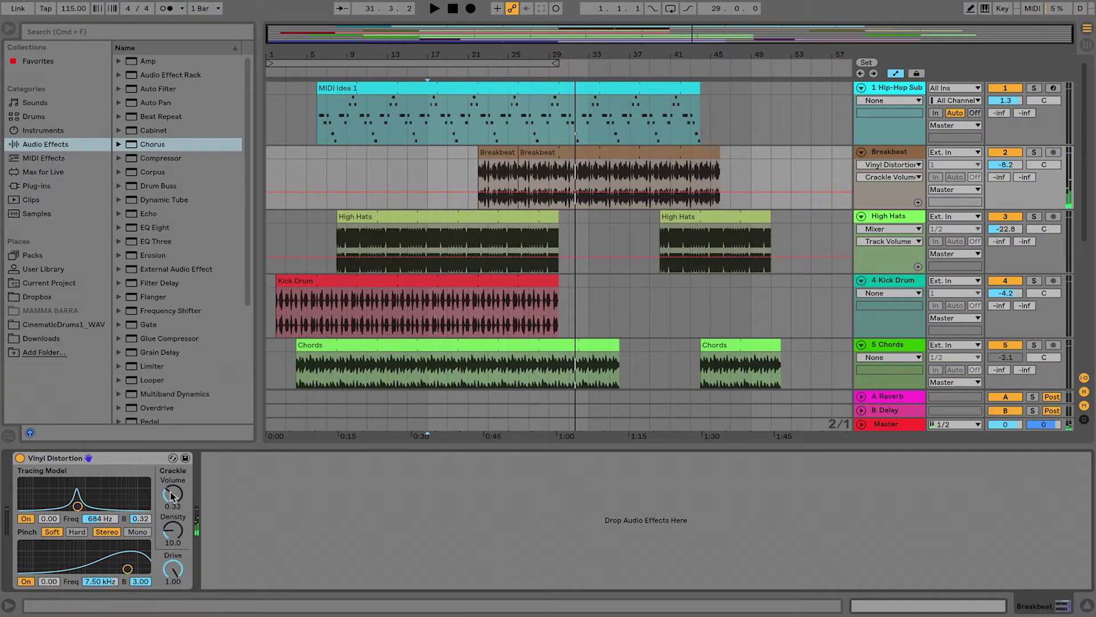
Re-enter MIDI Map Mode and bring up the Chords track's Auto Filter device
{"action": "left_click", "coordinate": [1032, 8]}
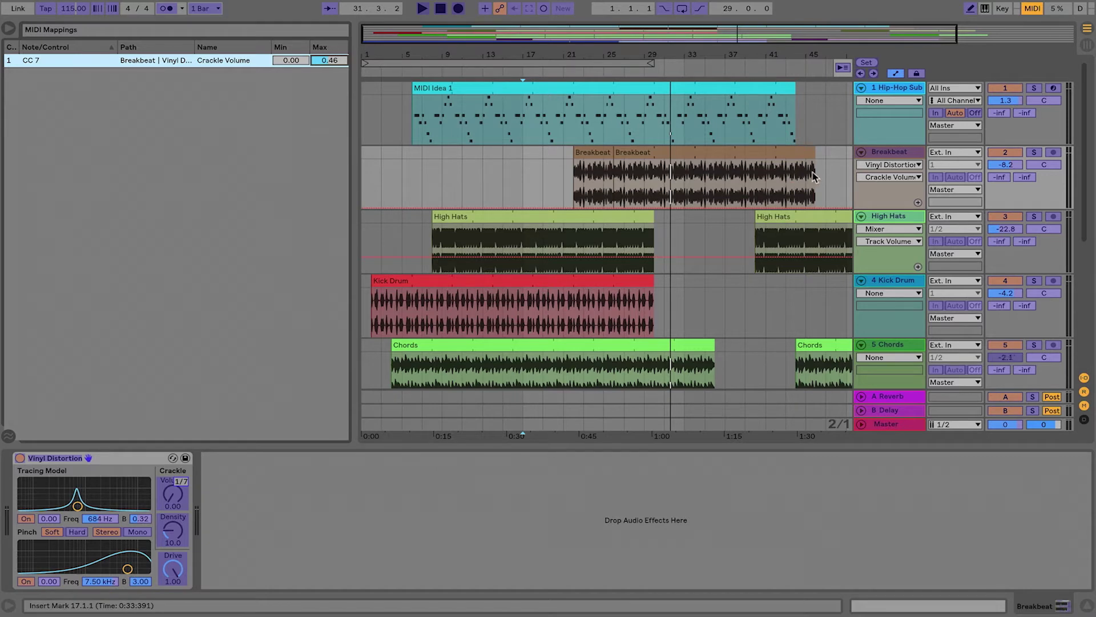
{"action": "scroll", "coordinate": [740, 231], "scroll_direction": "down", "scroll_amount": 3}
{"action": "left_click", "coordinate": [895, 256]}
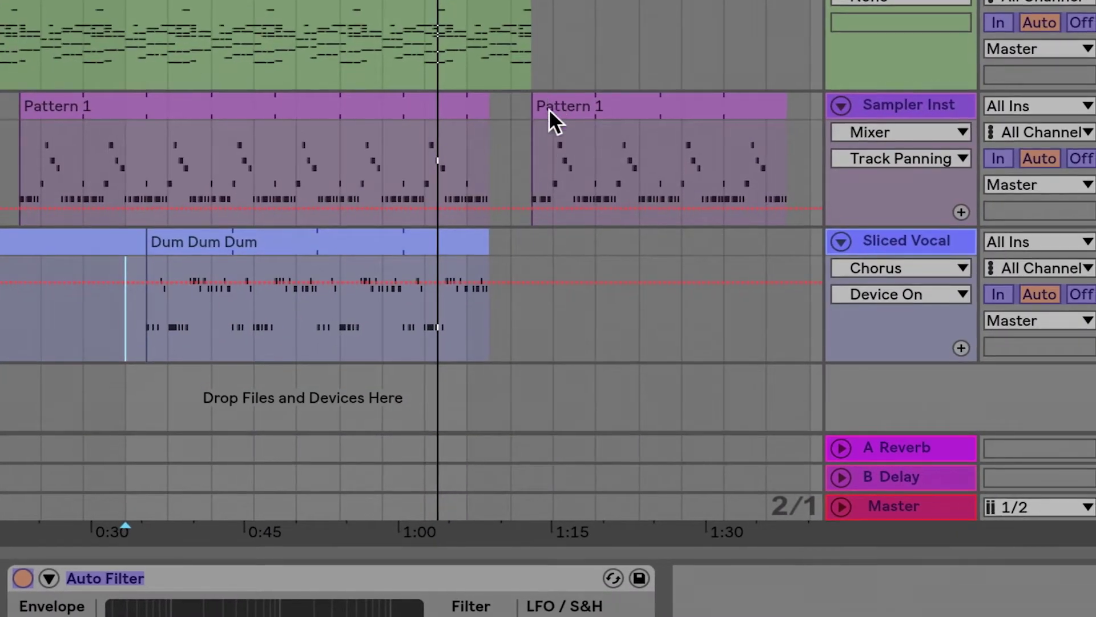
Delete the Note C3 → Chorus Device On mapping for Sliced Vocal and exit MIDI Map Mode
{"action": "left_click", "coordinate": [887, 240]}
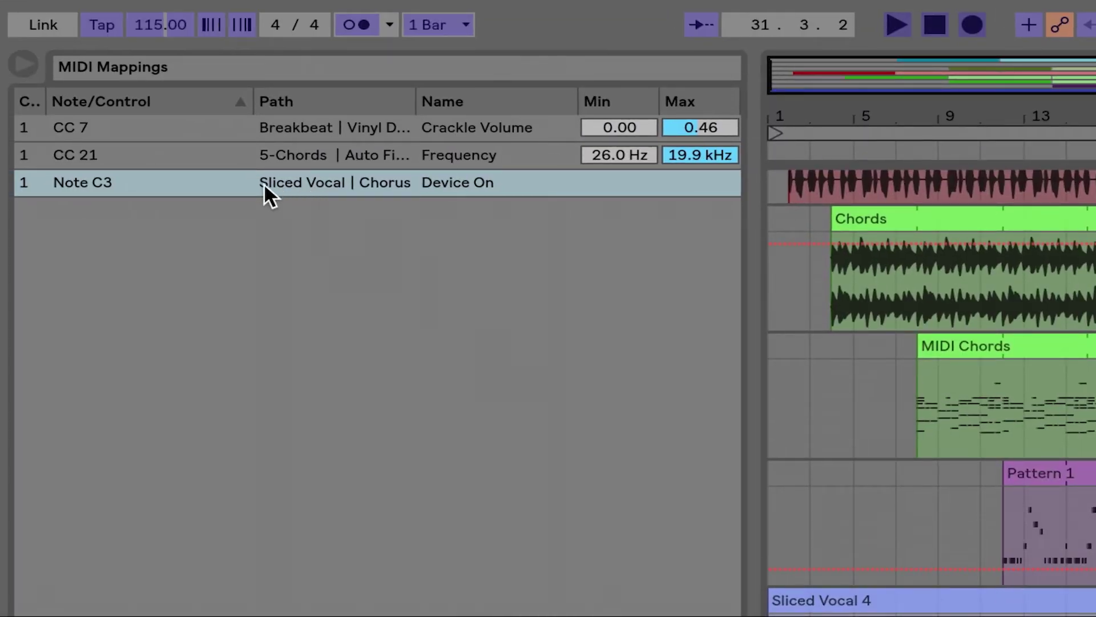
{"action": "left_click", "coordinate": [196, 183]}
{"action": "key", "text": "Delete"}
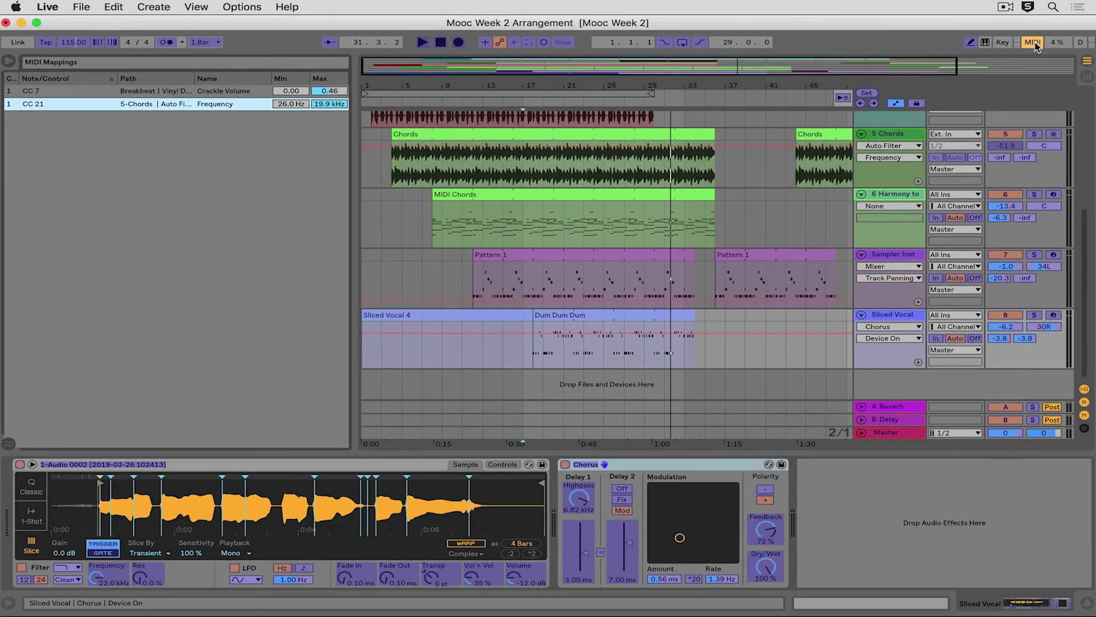
{"action": "left_click", "coordinate": [1034, 43]}
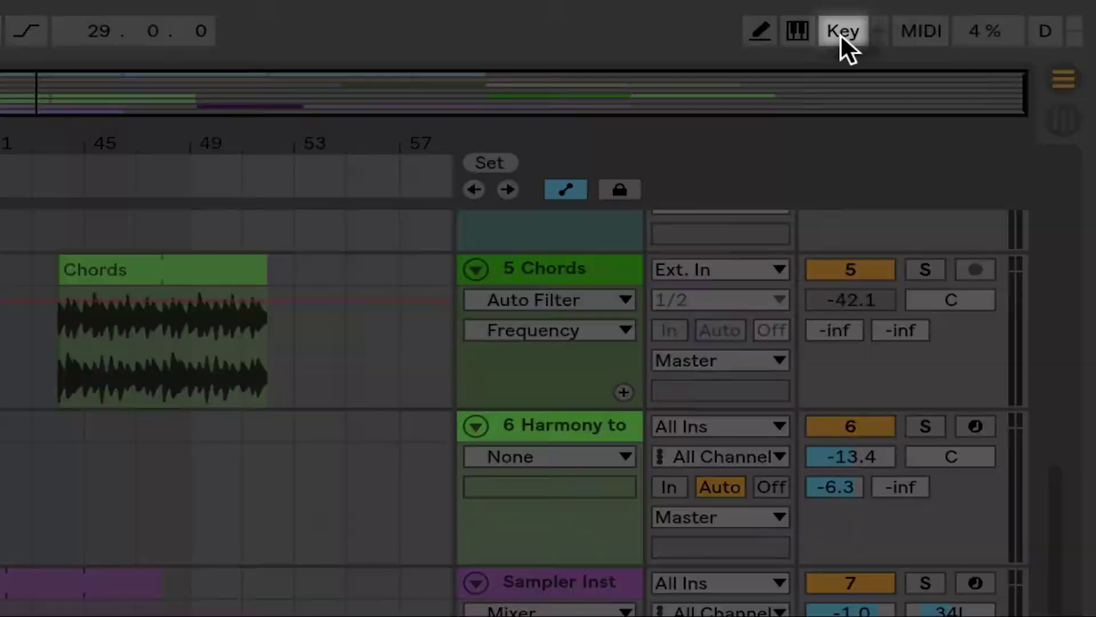
Assign the Q key to the Sliced Vocal Chorus on/off and use Q to turn Chorus off
{"action": "left_click", "coordinate": [841, 33]}
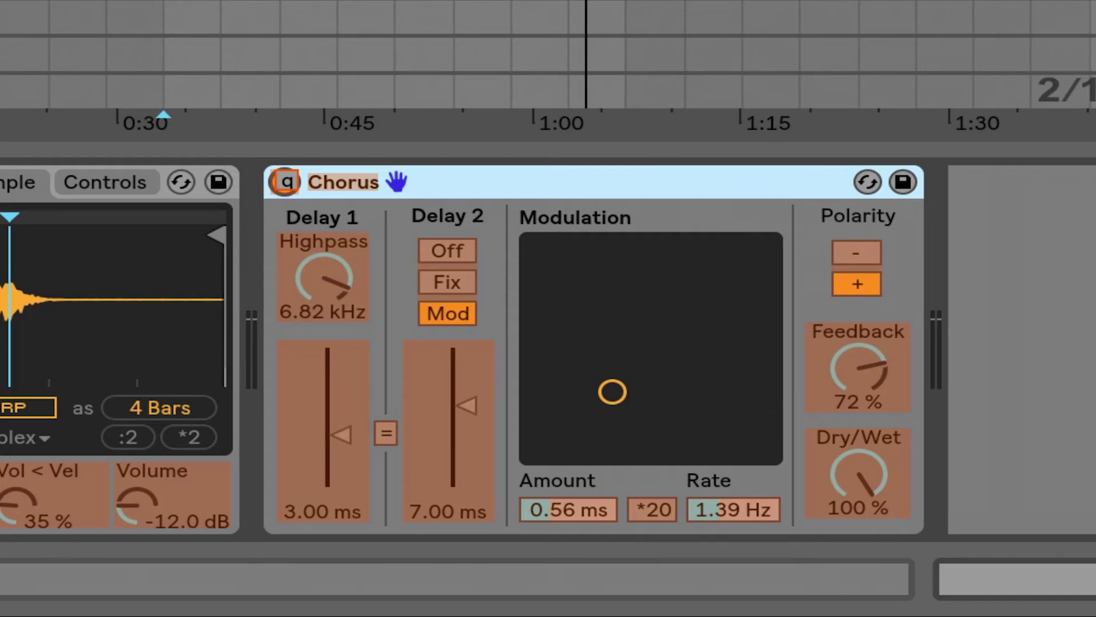
{"action": "key", "text": "ctrl+k"}
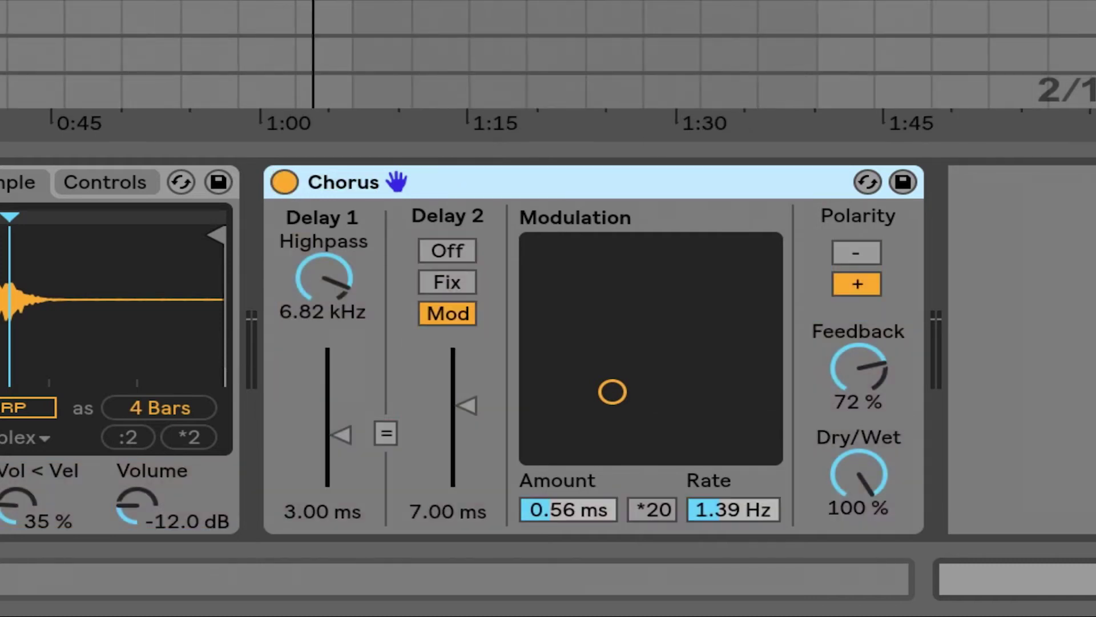
{"action": "key", "text": "q"}
{"action": "key", "text": "q"}
{"action": "key", "text": "q"}
{"action": "key", "text": "q"}
{"action": "key", "text": "q"}
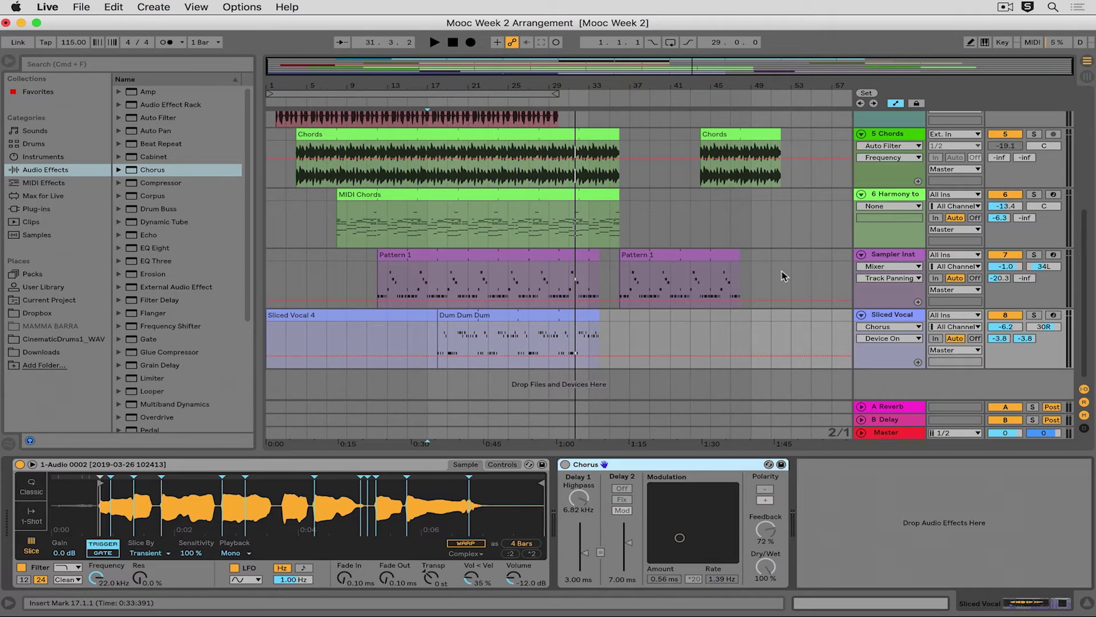
Hide the Detail View and Browser, and rewind the arrangement to 1.1.1
{"action": "left_click", "coordinate": [1088, 603]}
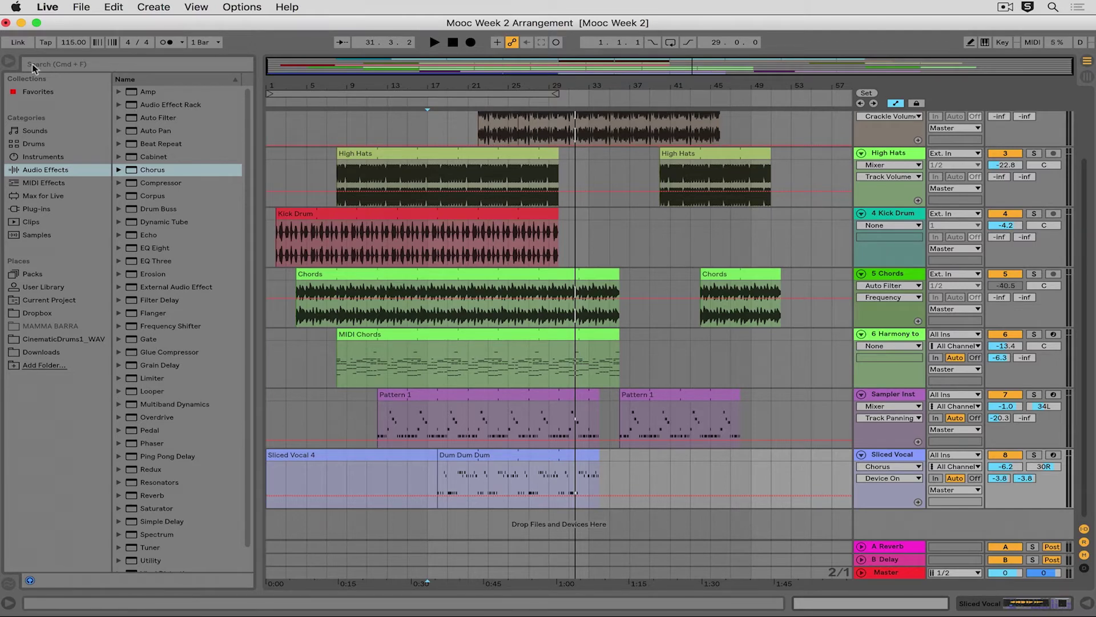
{"action": "left_click", "coordinate": [10, 62]}
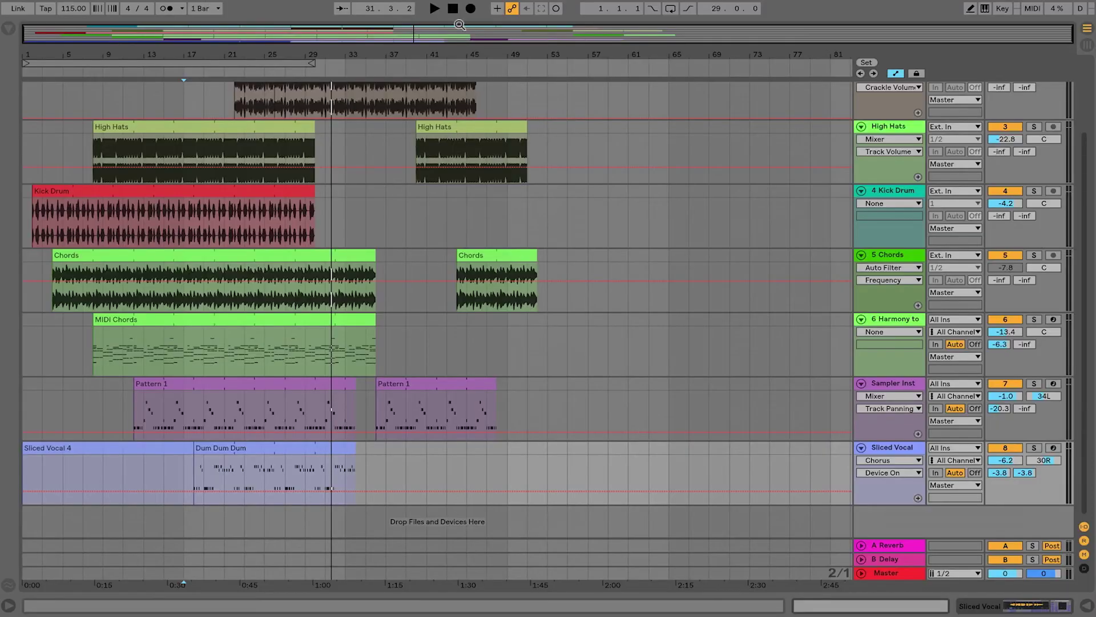
{"action": "double_click", "coordinate": [453, 8]}
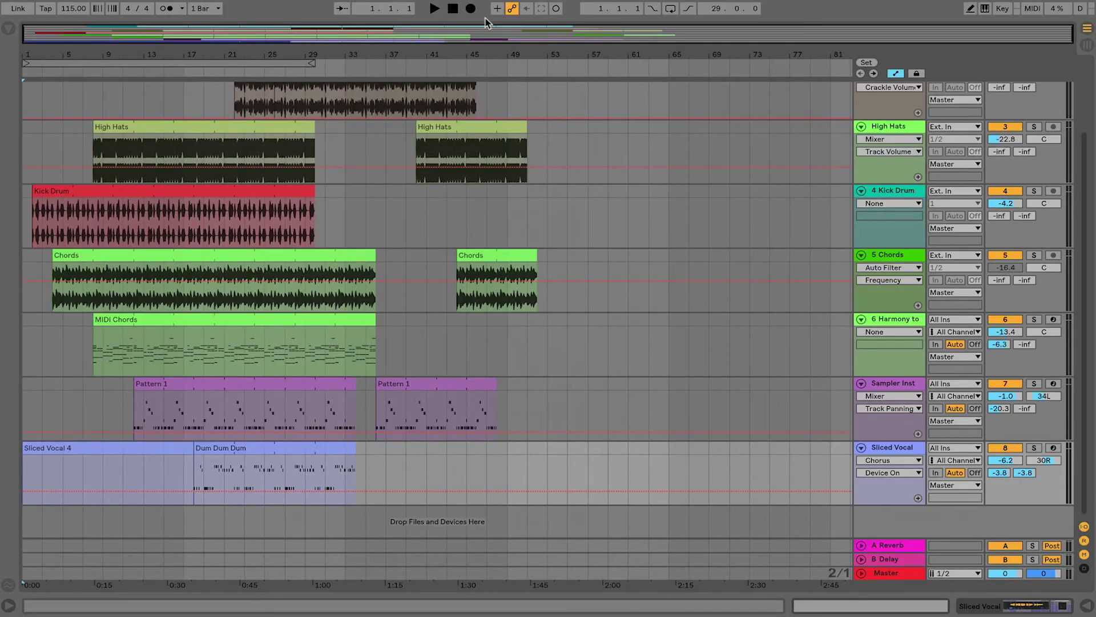